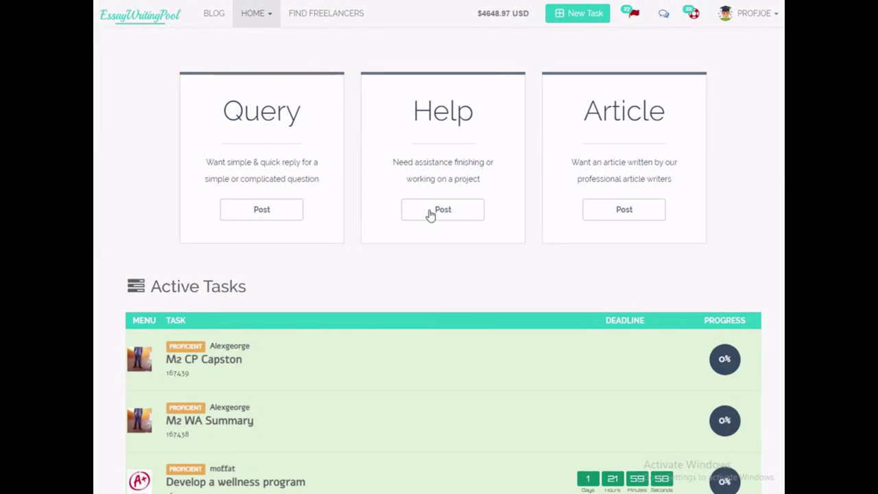
Start a new Help post and title it "Agriculture in Saudi Arabia"
{"action": "left_click", "coordinate": [429, 215]}
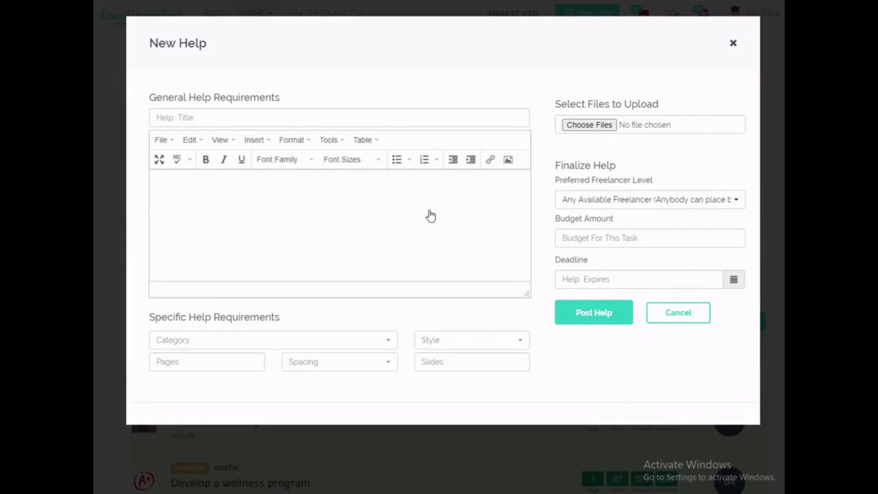
{"action": "left_click", "coordinate": [177, 117]}
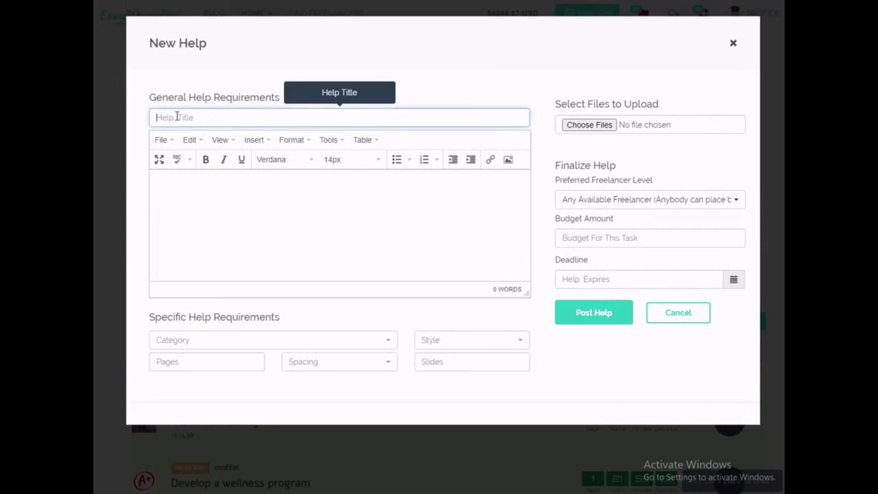
{"action": "type", "text": "Agre"}
{"action": "type", "text": "culture in Saudi Arabia"}
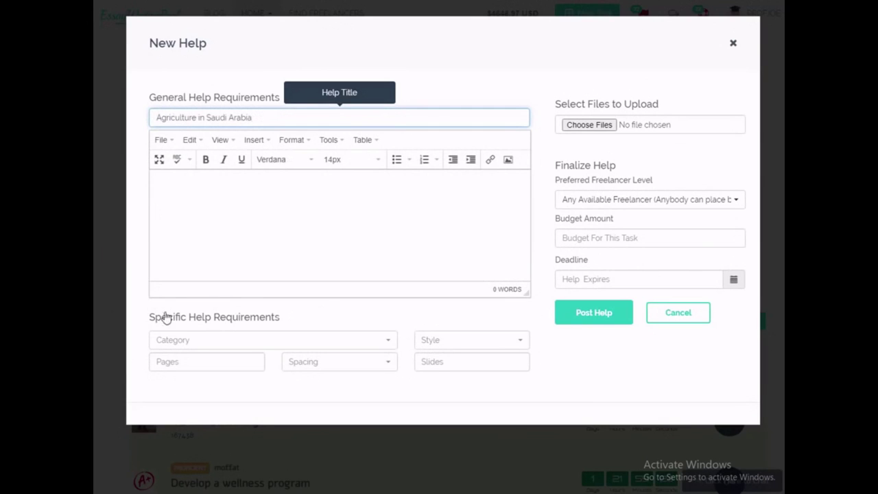
Enter the description "Briefly discuss farming in Saudi Arabia and government initiatives that have assisted the country to do farming", correcting the country name's capitalization
{"action": "left_click", "coordinate": [175, 180]}
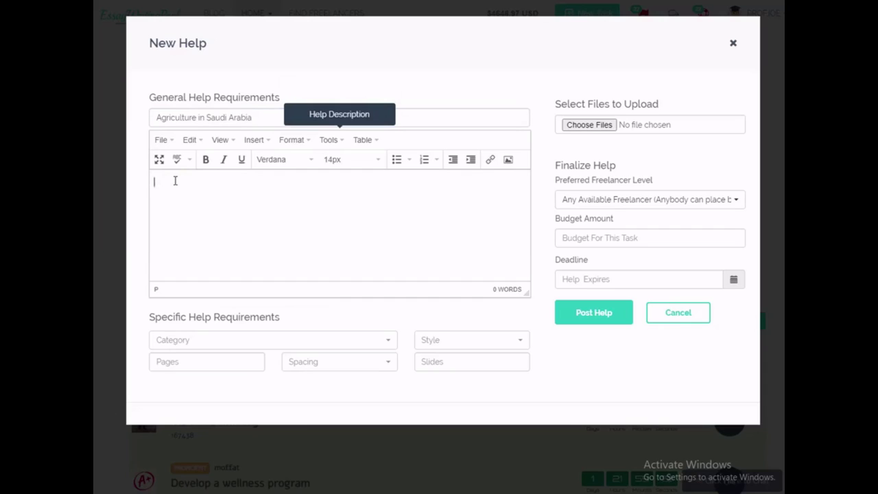
{"action": "type", "text": "Briefly discuss farming in saudi arabia and government initiatives that have assisted the country to do farming"}
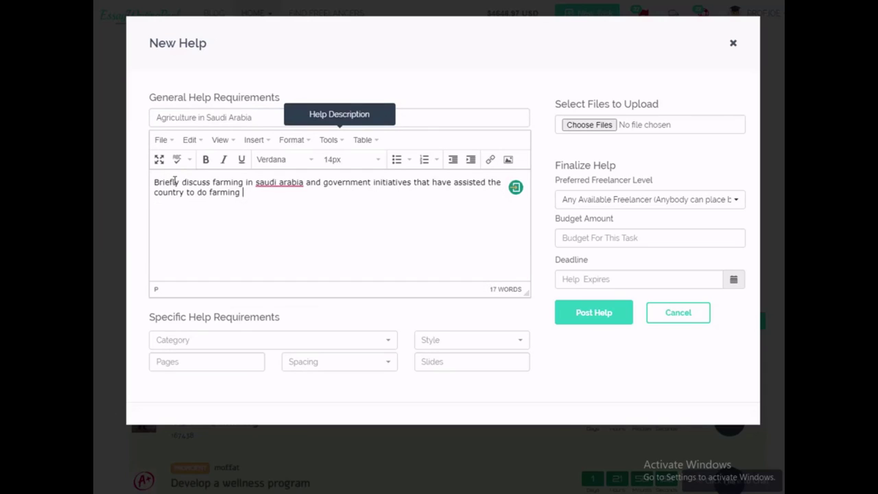
{"action": "right_click", "coordinate": [270, 183]}
{"action": "left_click", "coordinate": [241, 238]}
{"action": "left_click", "coordinate": [240, 236]}
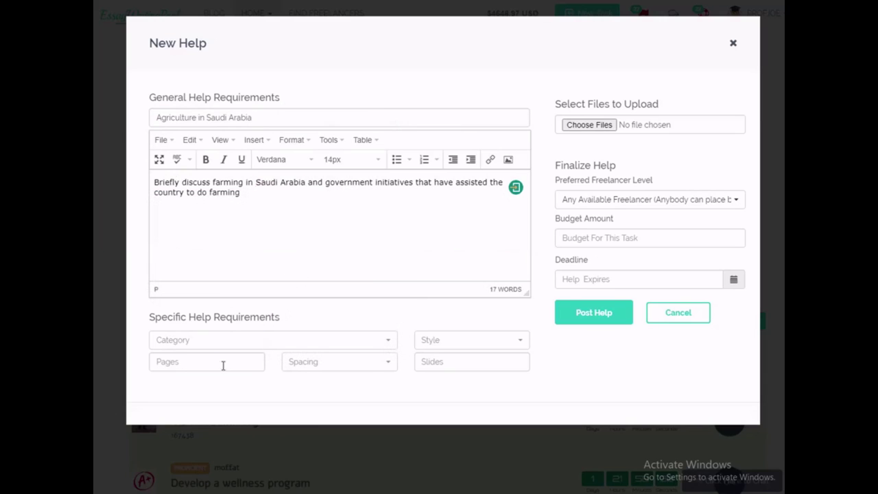
Set the help category to Writing and the number of pages to 10
{"action": "left_click", "coordinate": [386, 344]}
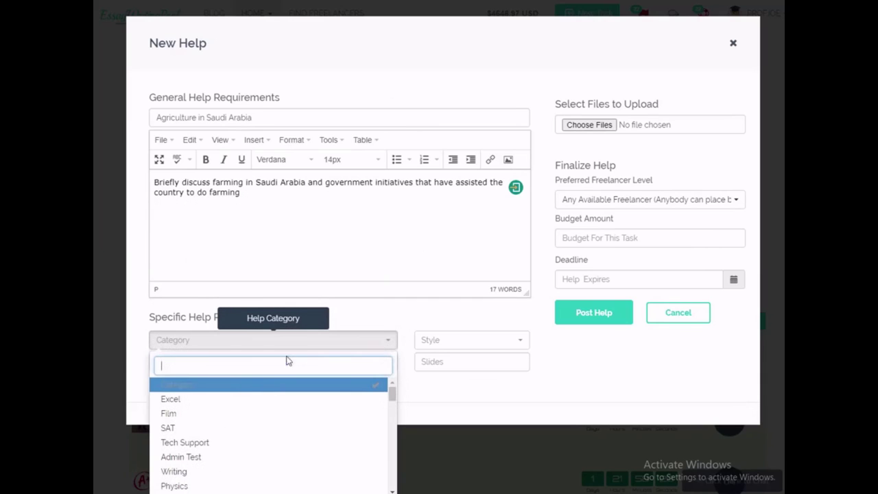
{"action": "scroll", "coordinate": [189, 425], "scroll_direction": "down", "scroll_amount": 2}
{"action": "left_click", "coordinate": [178, 417]}
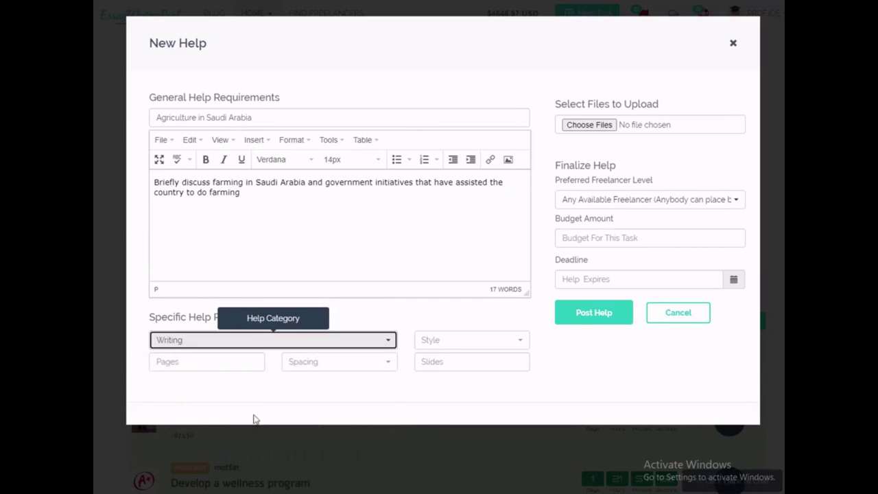
{"action": "left_click", "coordinate": [254, 360]}
{"action": "left_click", "coordinate": [254, 360]}
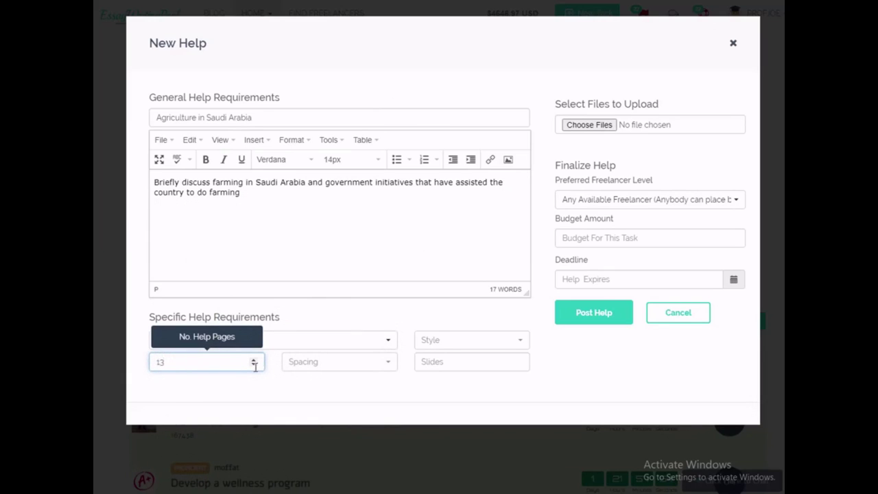
{"action": "left_click", "coordinate": [253, 364]}
Choose double line (2.0) spacing and the CHICAGO/TURABIAN style for the help request
{"action": "left_click", "coordinate": [384, 363]}
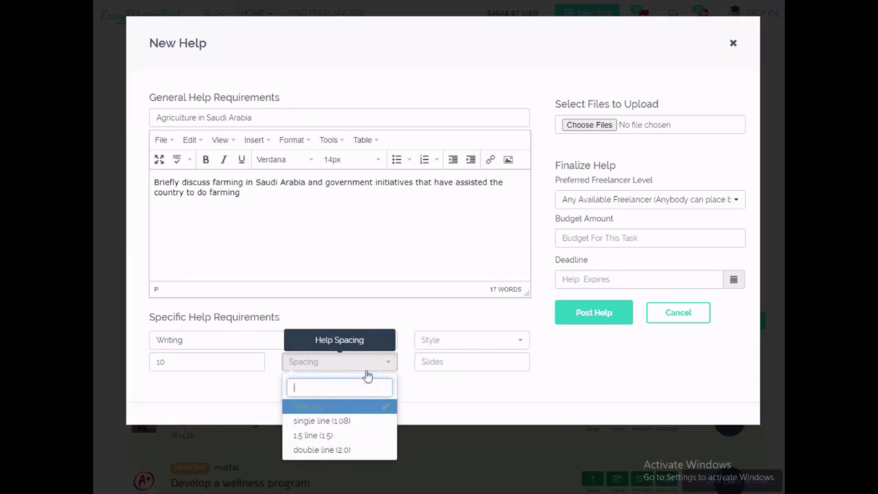
{"action": "left_click", "coordinate": [303, 449]}
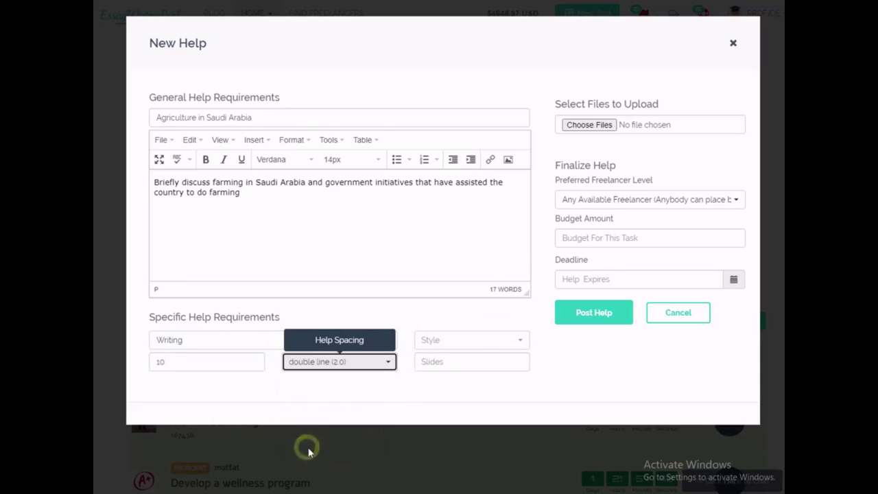
{"action": "left_click", "coordinate": [519, 341]}
{"action": "left_click", "coordinate": [454, 442]}
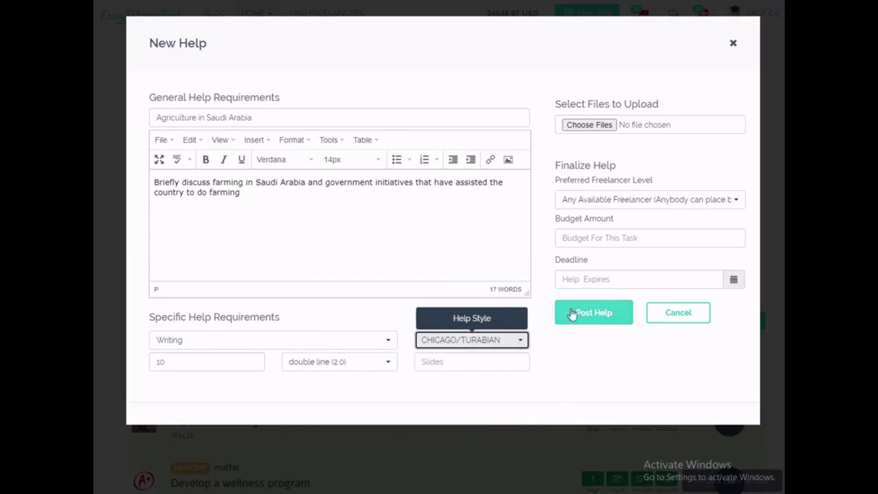
Attach the A_Phenomenological_Research_Design_Illustrated PDF from the Desktop to the help request
{"action": "left_click", "coordinate": [636, 125]}
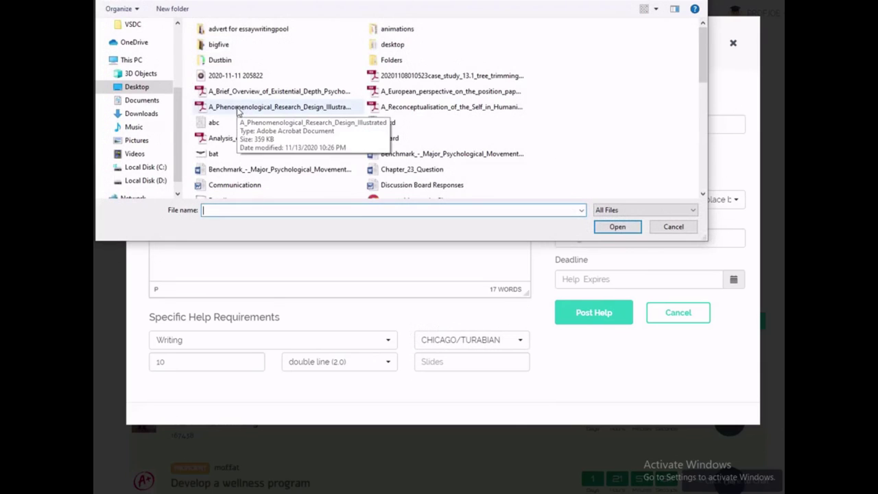
{"action": "left_click", "coordinate": [238, 110]}
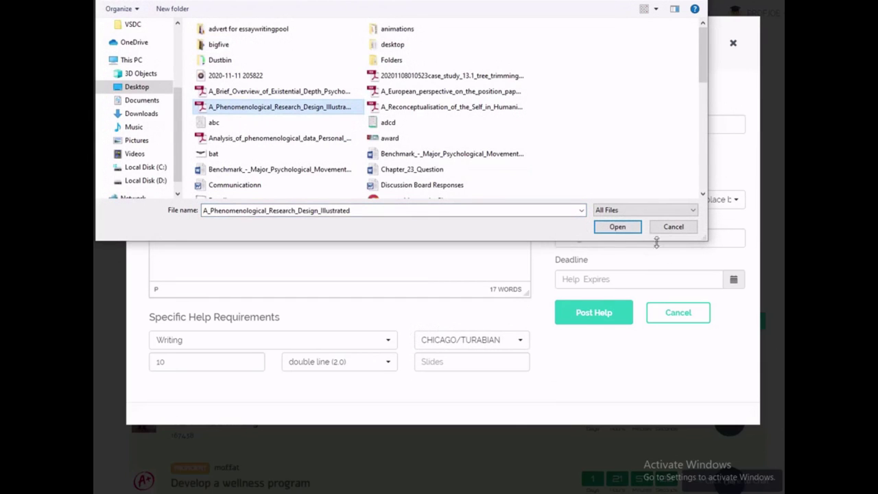
{"action": "left_click", "coordinate": [617, 227]}
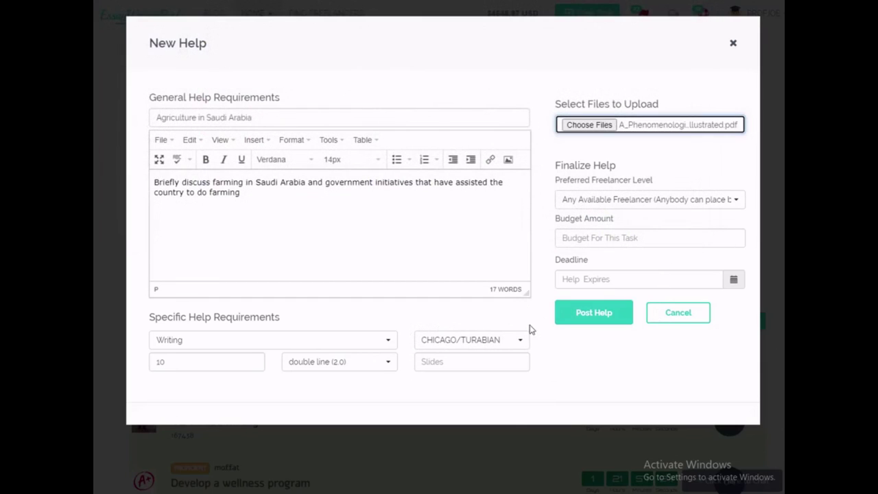
Post the help request with a budget of 100 and a deadline of 11/17/2020 12:40 PM
{"action": "left_click", "coordinate": [734, 236]}
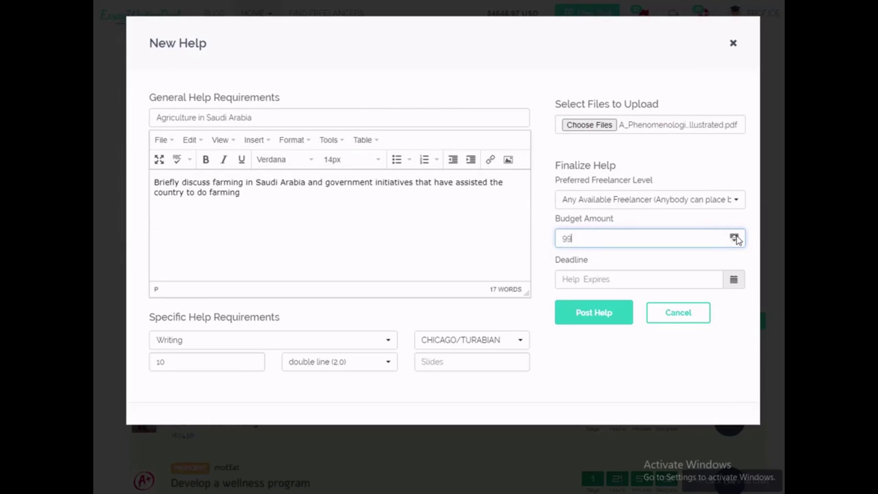
{"action": "left_click", "coordinate": [733, 242]}
{"action": "left_click", "coordinate": [734, 281]}
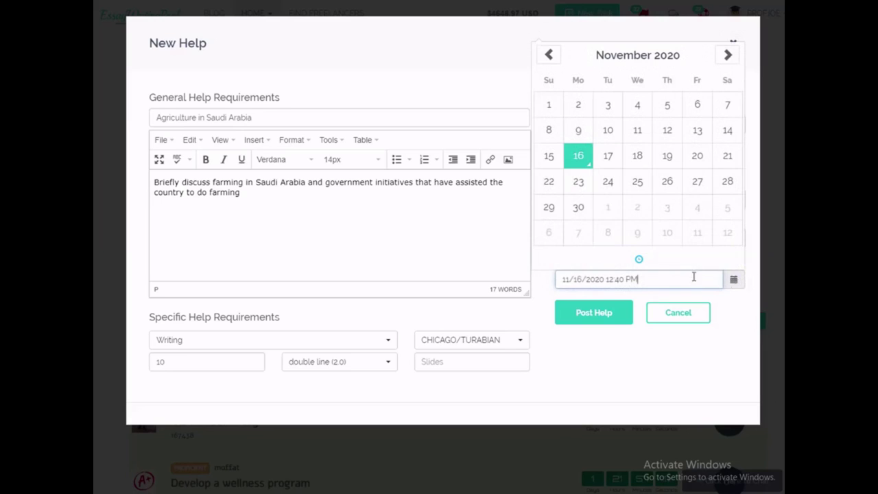
{"action": "left_click", "coordinate": [610, 157]}
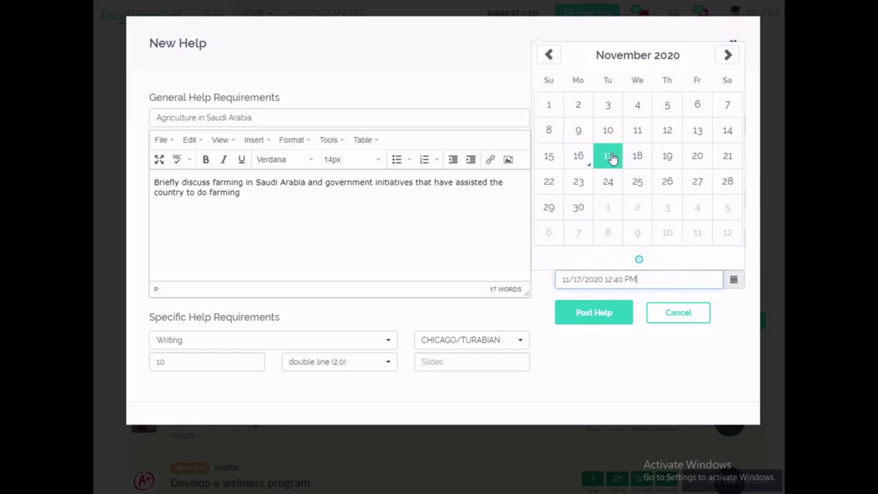
{"action": "left_click", "coordinate": [587, 314]}
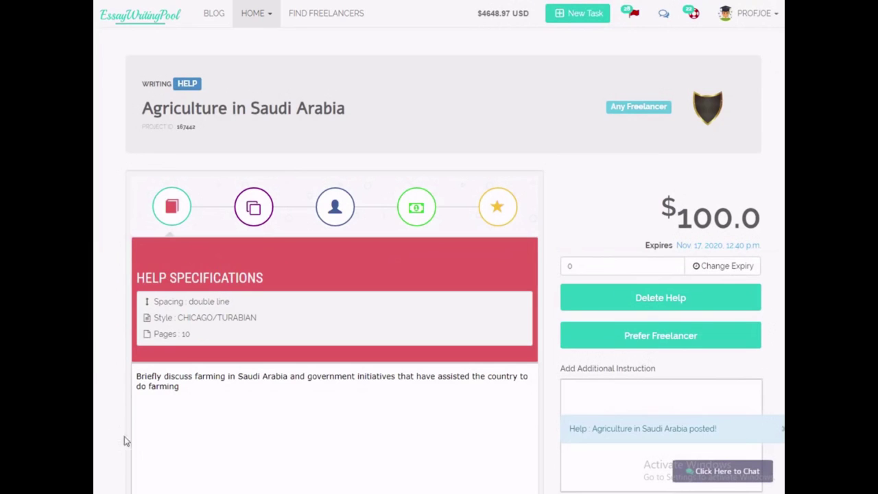
Review the freelancers who can be preferred for the posted help, without assigning any of them
{"action": "left_click", "coordinate": [640, 338]}
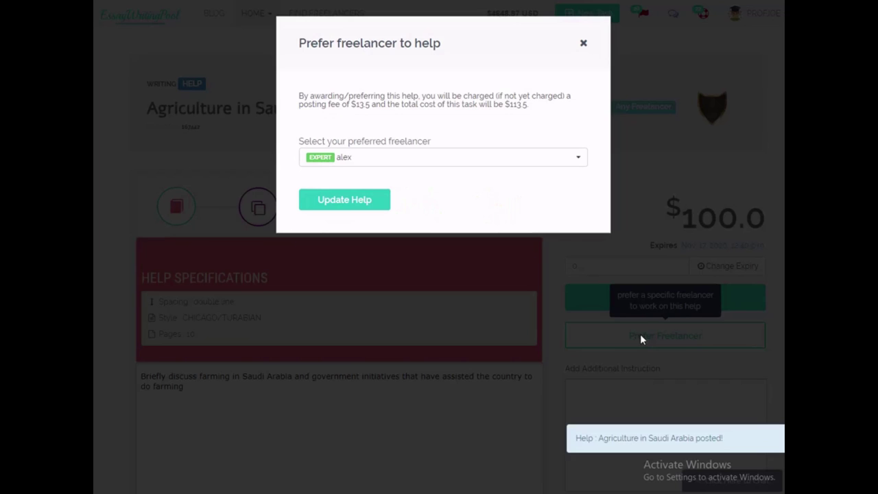
{"action": "left_click", "coordinate": [579, 158]}
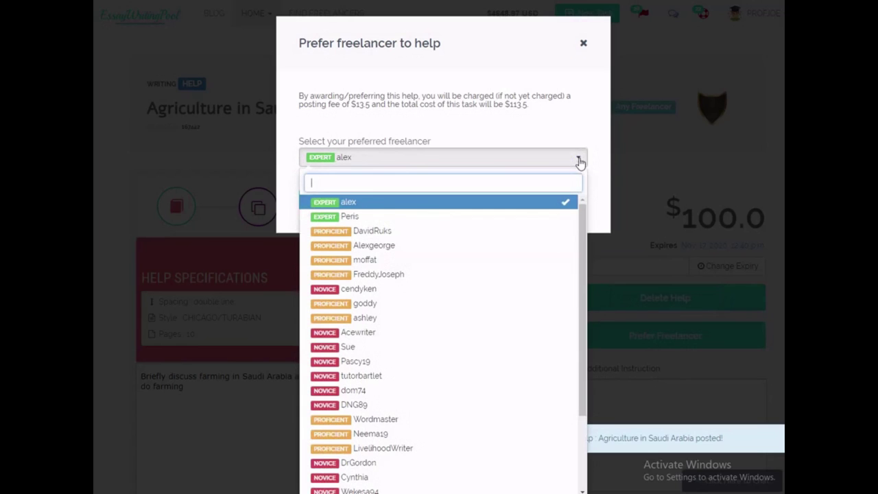
{"action": "mouse_move", "coordinate": [581, 206]}
{"action": "left_mouse_down"}
{"action": "mouse_move", "coordinate": [590, 315]}
{"action": "mouse_move", "coordinate": [583, 209]}
{"action": "left_mouse_up"}
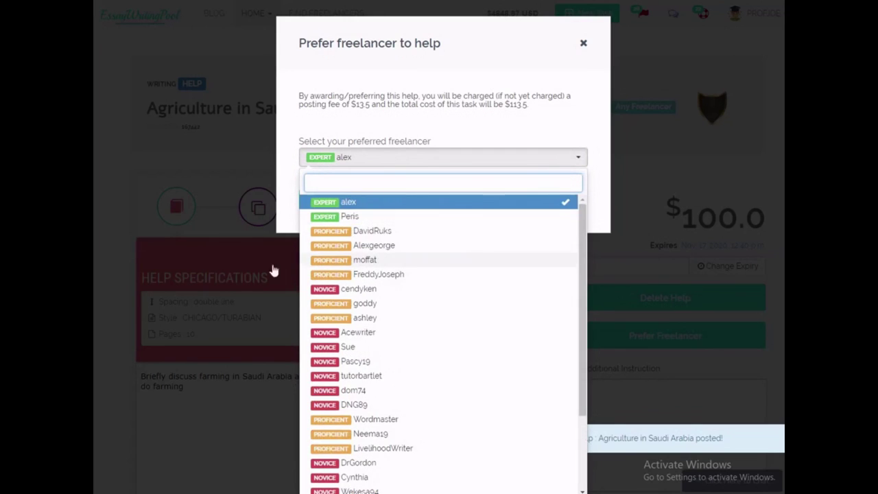
{"action": "left_click", "coordinate": [606, 203]}
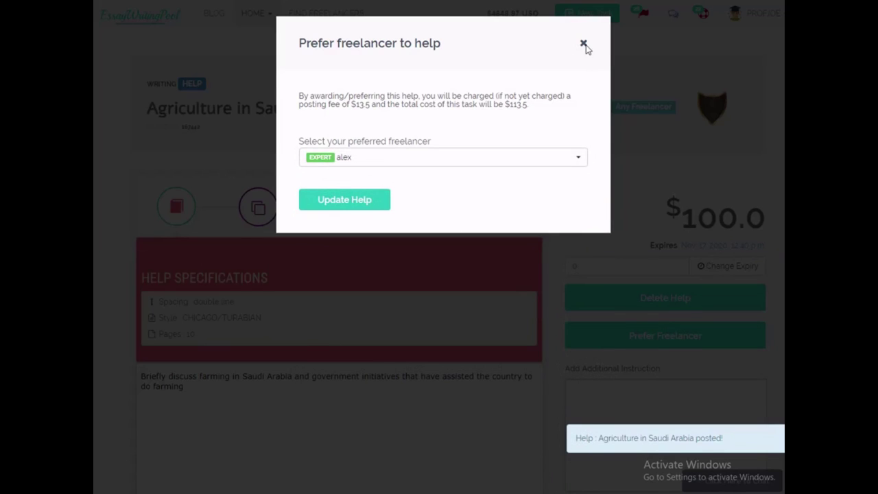
{"action": "left_click", "coordinate": [583, 45]}
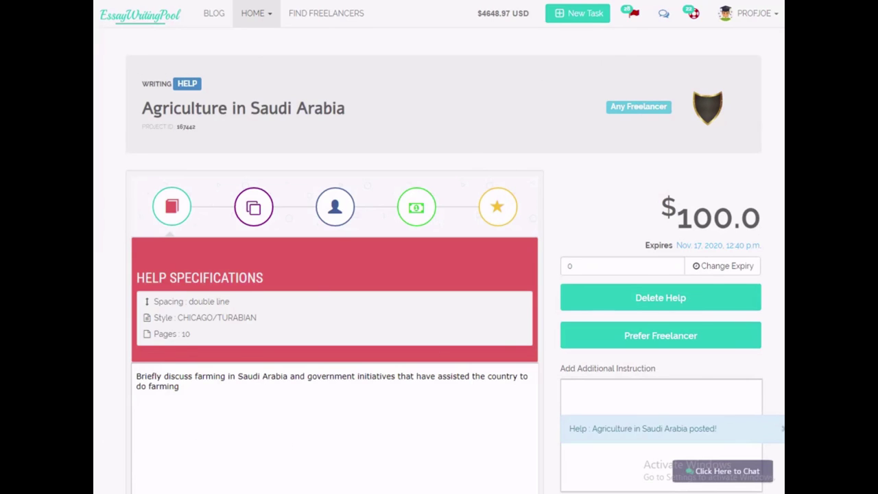
Add a new online document to the help request's files and open the untitled document for editing
{"action": "left_click", "coordinate": [253, 207]}
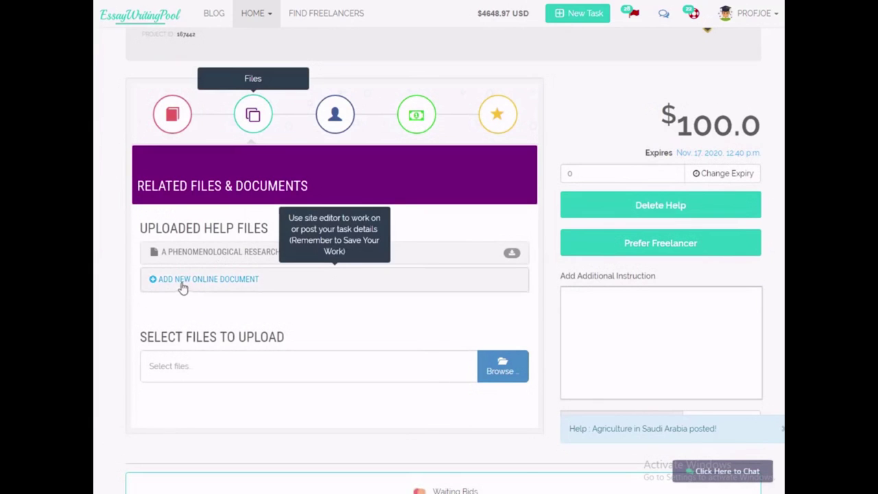
{"action": "scroll", "coordinate": [317, 304], "scroll_direction": "up", "scroll_amount": 2}
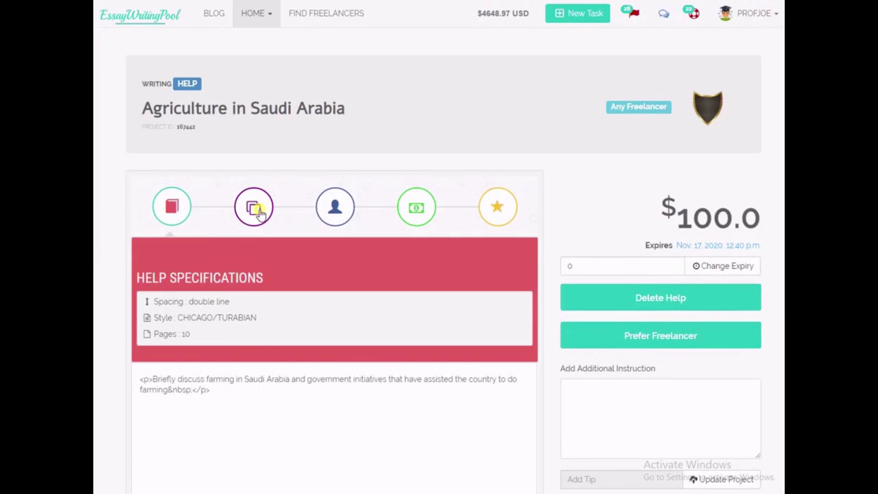
{"action": "left_click", "coordinate": [255, 210]}
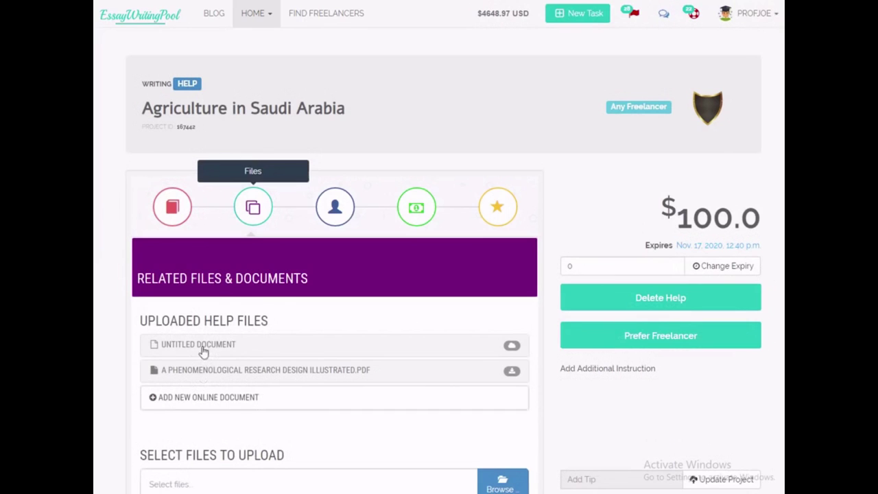
{"action": "left_click", "coordinate": [205, 348]}
Fill the untitled document with several lines of placeholder text starting with "gsjbk;NFNL'KDML;FM,L;,S;,G,." and save it
{"action": "scroll", "coordinate": [210, 349], "scroll_direction": "down", "scroll_amount": 4}
{"action": "left_click", "coordinate": [186, 174]}
{"action": "type", "text": "gsjbk;NFNL'KDML;FM,L;,S;,G,."}
{"action": "key", "text": "Return"}
{"action": "type", "text": ";.G"}
{"action": "key", "text": "Return"}
{"action": "type", "text": "'.G."}
{"action": "key", "text": "Return"}
{"action": "key", "text": "Return"}
{"action": "type", "text": ".'G.[[R[L]H["}
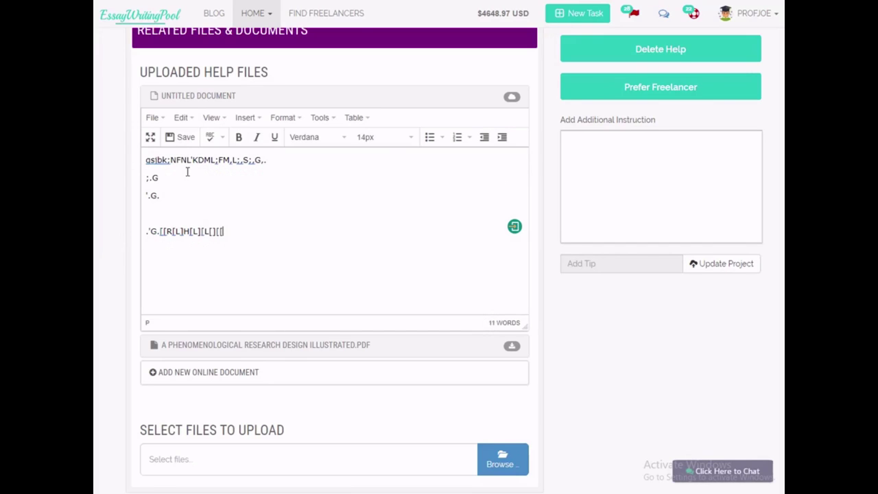
{"action": "type", "text": "L][L][][][[],F,KDKKKKKL';DF;LL;"}
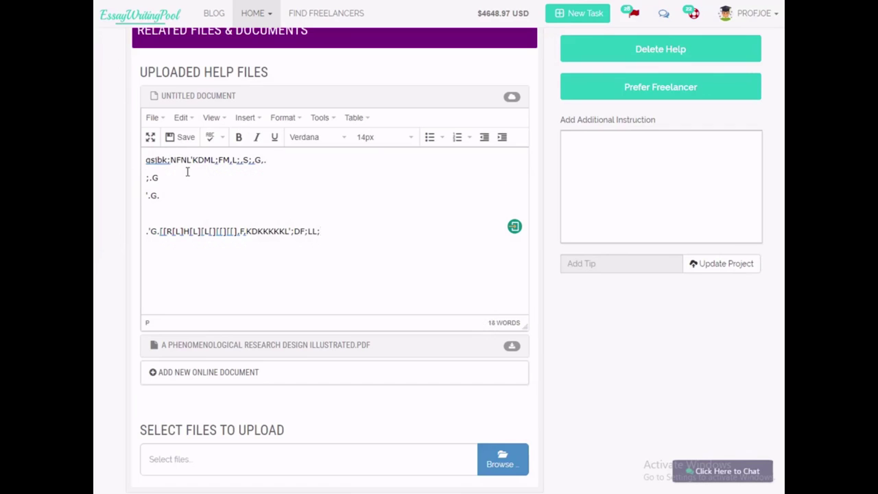
{"action": "left_click", "coordinate": [184, 137]}
{"action": "scroll", "coordinate": [312, 291], "scroll_direction": "up", "scroll_amount": 2}
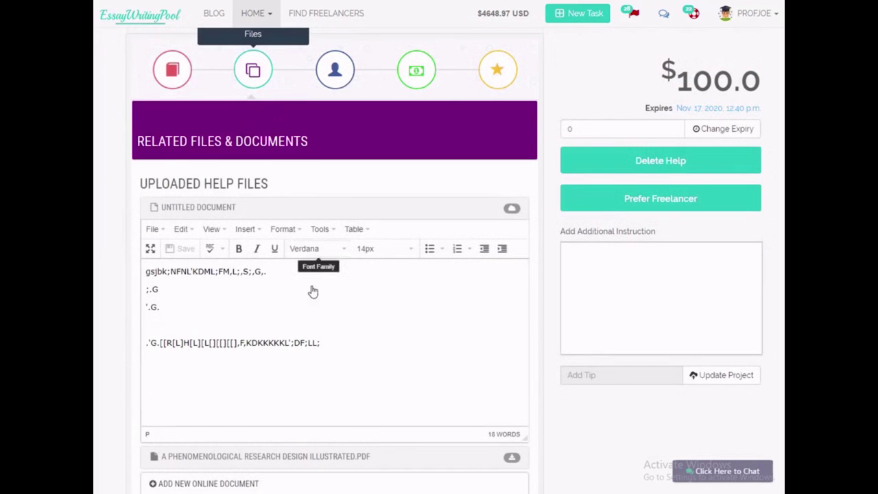
{"action": "left_click", "coordinate": [512, 210]}
Review the help request's employer details, payments, final reviews and specifications
{"action": "left_click", "coordinate": [334, 72]}
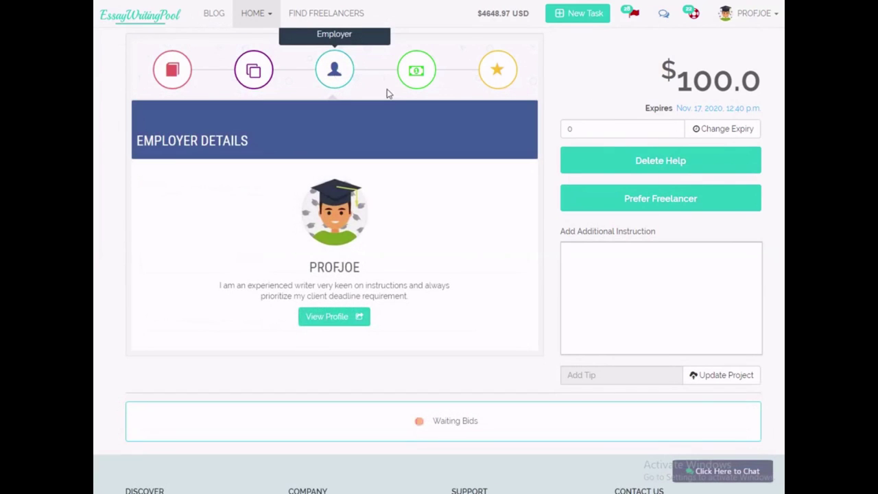
{"action": "left_click", "coordinate": [415, 72]}
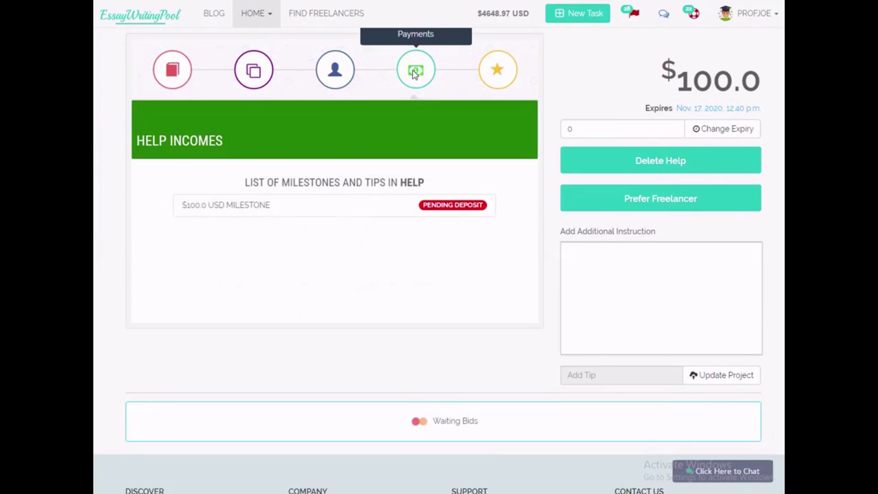
{"action": "left_click", "coordinate": [499, 73]}
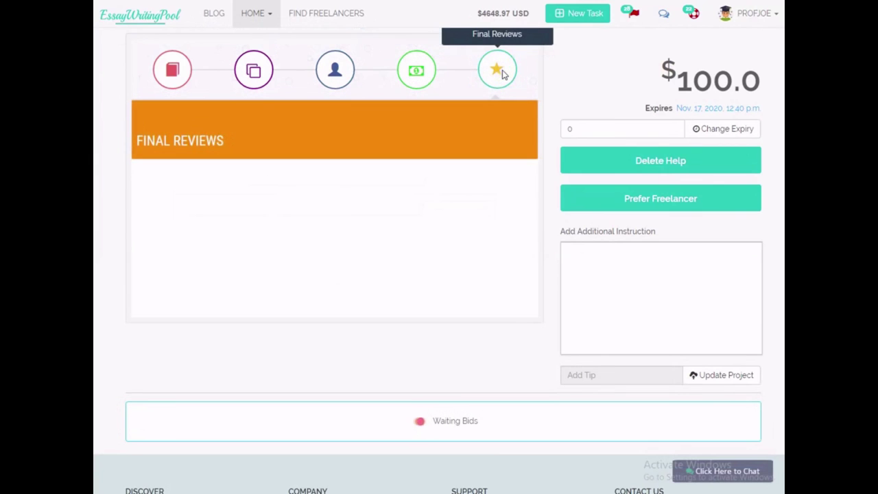
{"action": "left_click", "coordinate": [172, 70]}
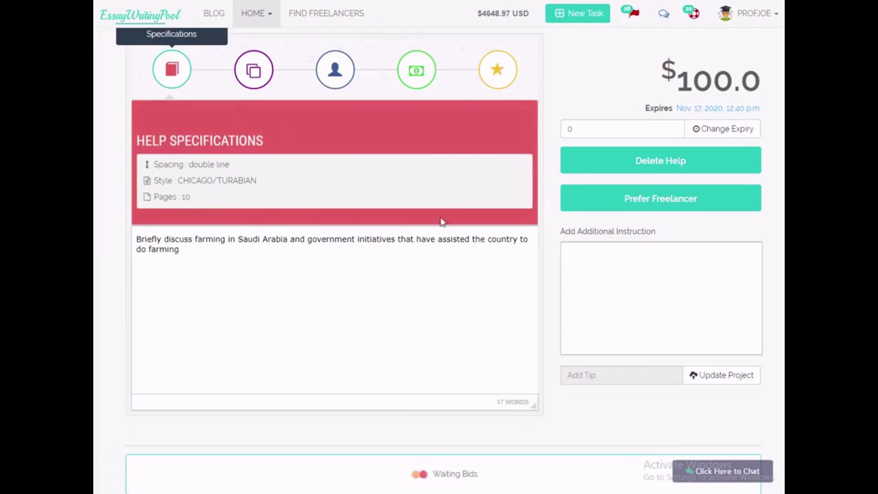
Update the project with the additional instruction "KINDLY ADD 12 SOURCES"
{"action": "left_click", "coordinate": [598, 258]}
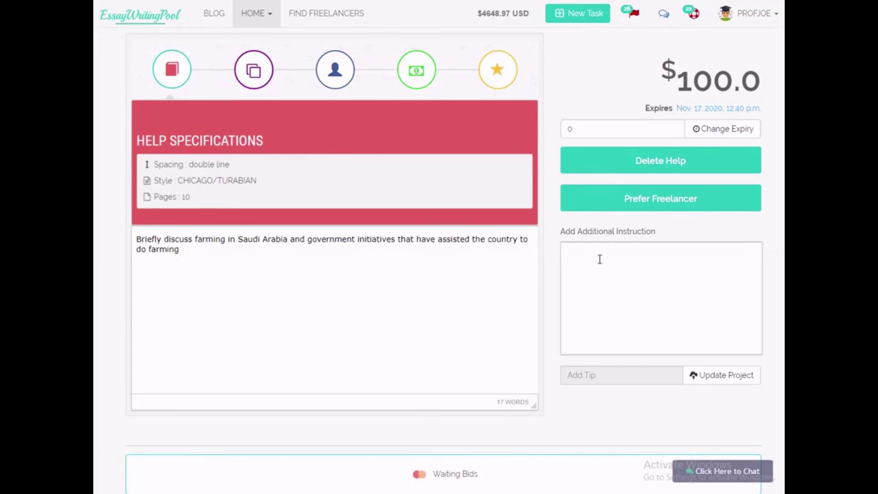
{"action": "type", "text": "KINDLY ADD 12 SOURCES"}
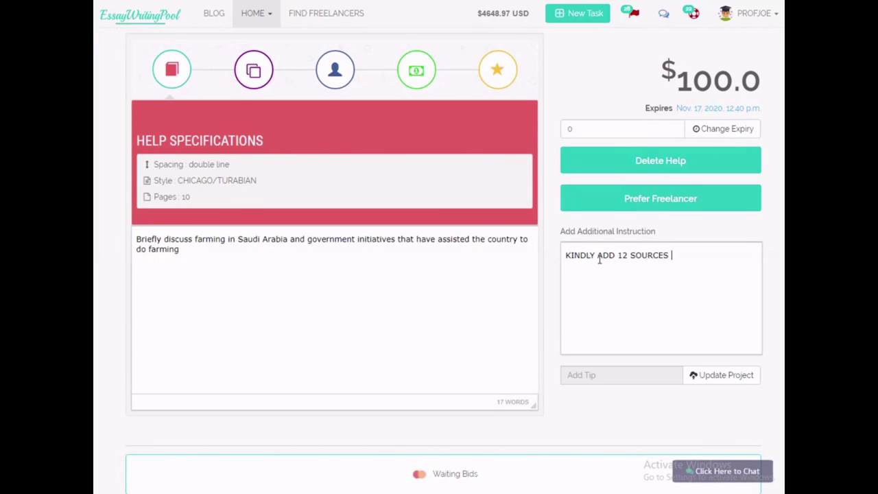
{"action": "left_click", "coordinate": [720, 382]}
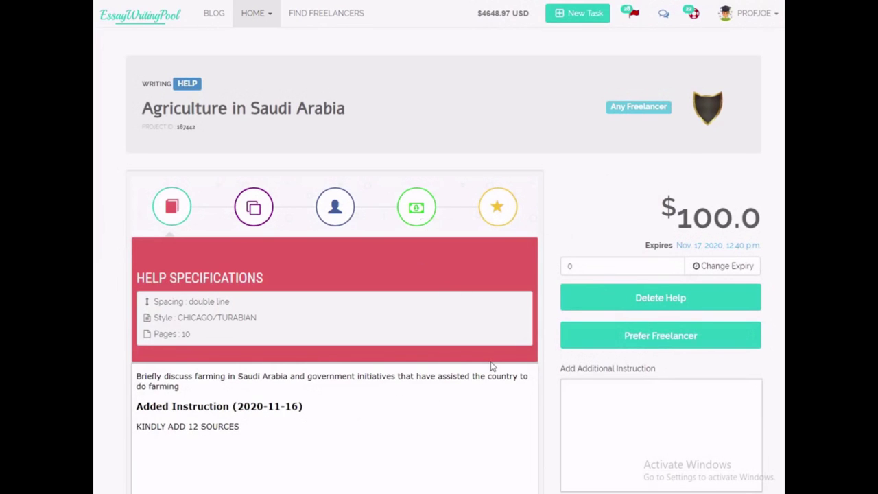
{"action": "scroll", "coordinate": [493, 365], "scroll_direction": "down", "scroll_amount": 1}
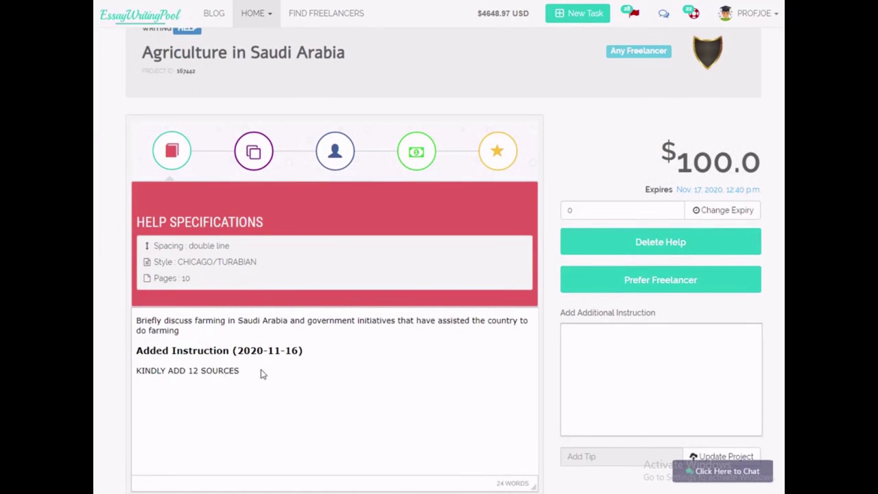
{"action": "scroll", "coordinate": [329, 362], "scroll_direction": "down", "scroll_amount": 2}
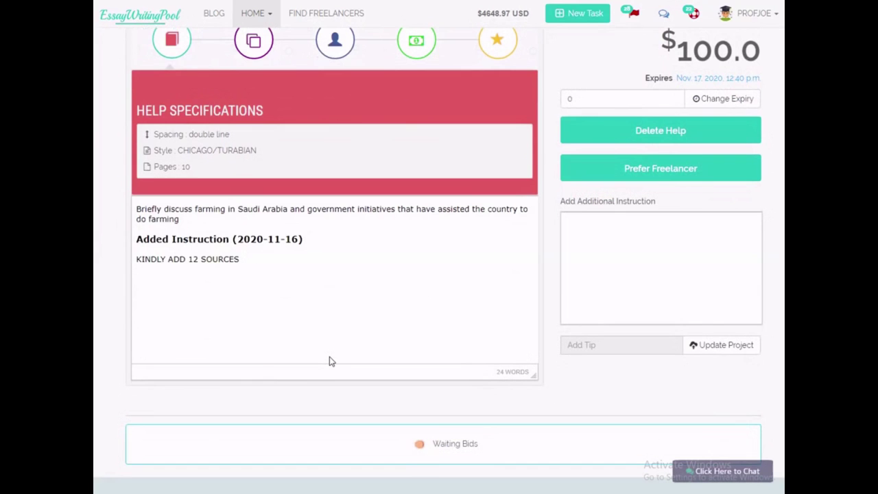
{"action": "scroll", "coordinate": [329, 361], "scroll_direction": "up", "scroll_amount": 3}
{"action": "scroll", "coordinate": [329, 360], "scroll_direction": "down", "scroll_amount": 2}
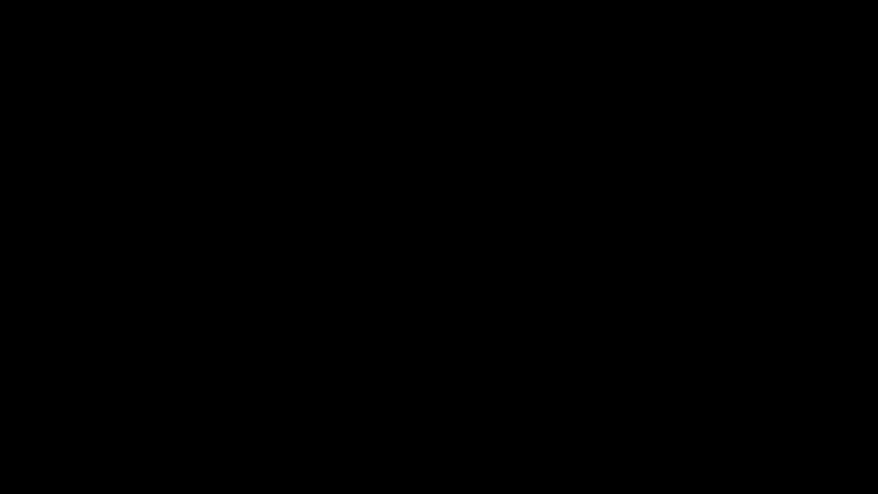